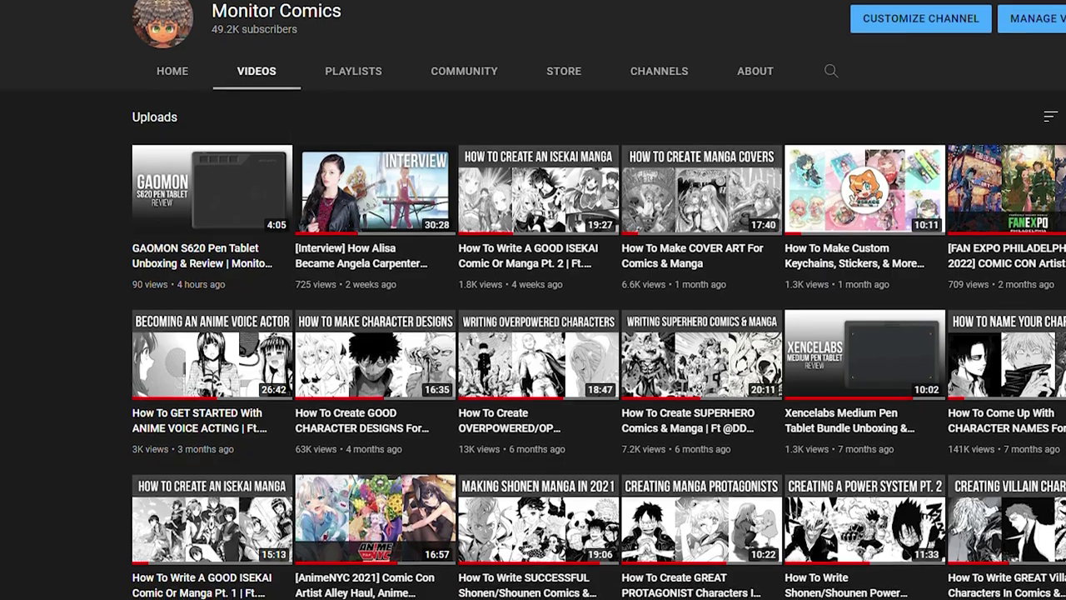
- Scroll down the MANGA Plus Creators home page past the featured banners to the Updates row
{"action": "scroll", "coordinate": [533, 334], "scroll_direction": "down", "scroll_amount": 4}
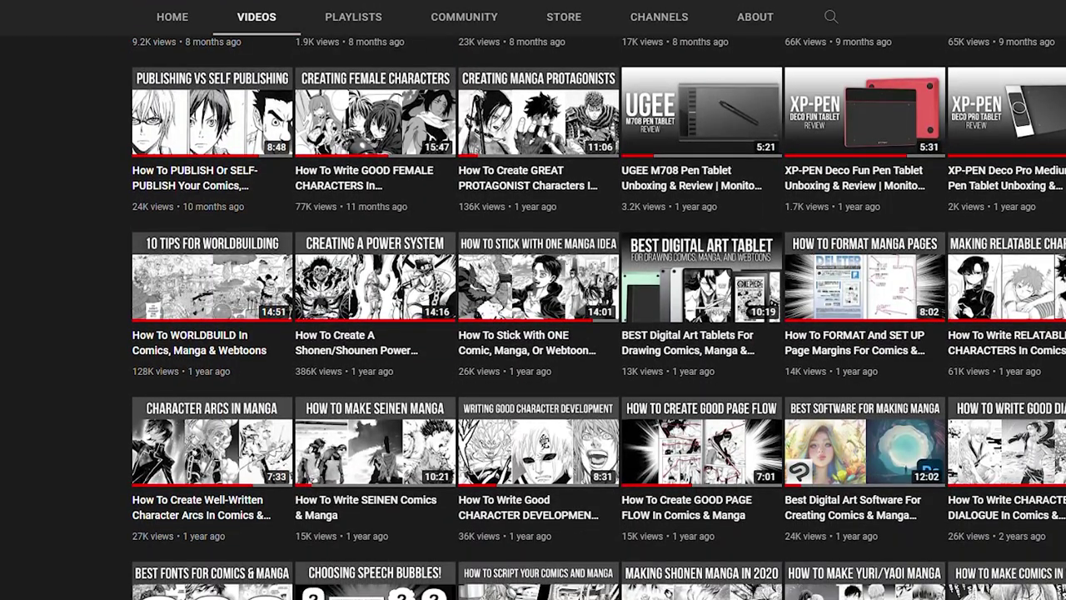
{"action": "scroll", "coordinate": [533, 333], "scroll_direction": "down", "scroll_amount": 5}
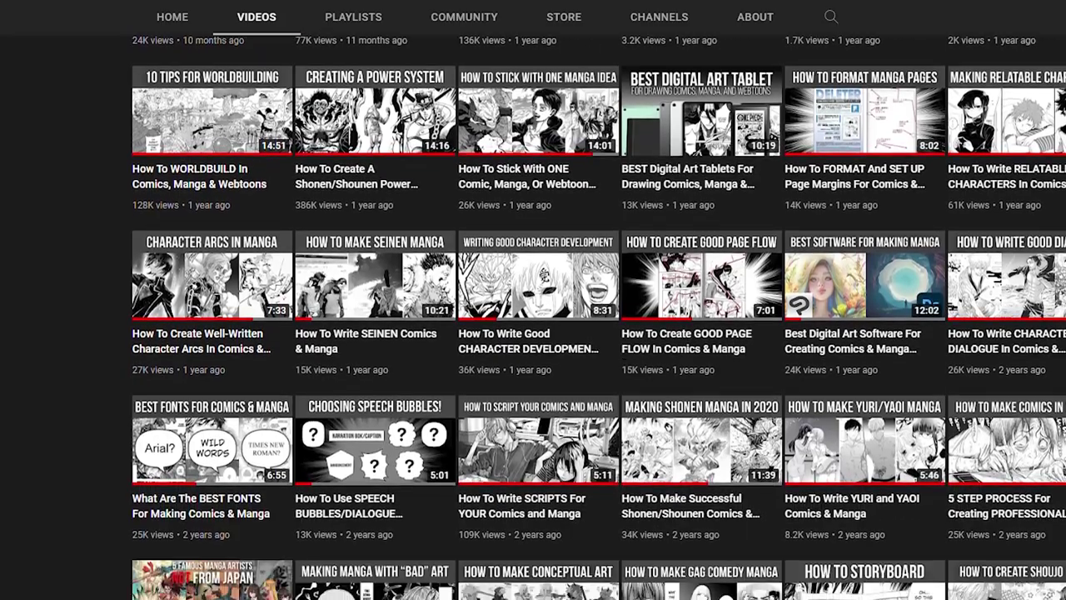
{"action": "scroll", "coordinate": [533, 333], "scroll_direction": "down", "scroll_amount": 2}
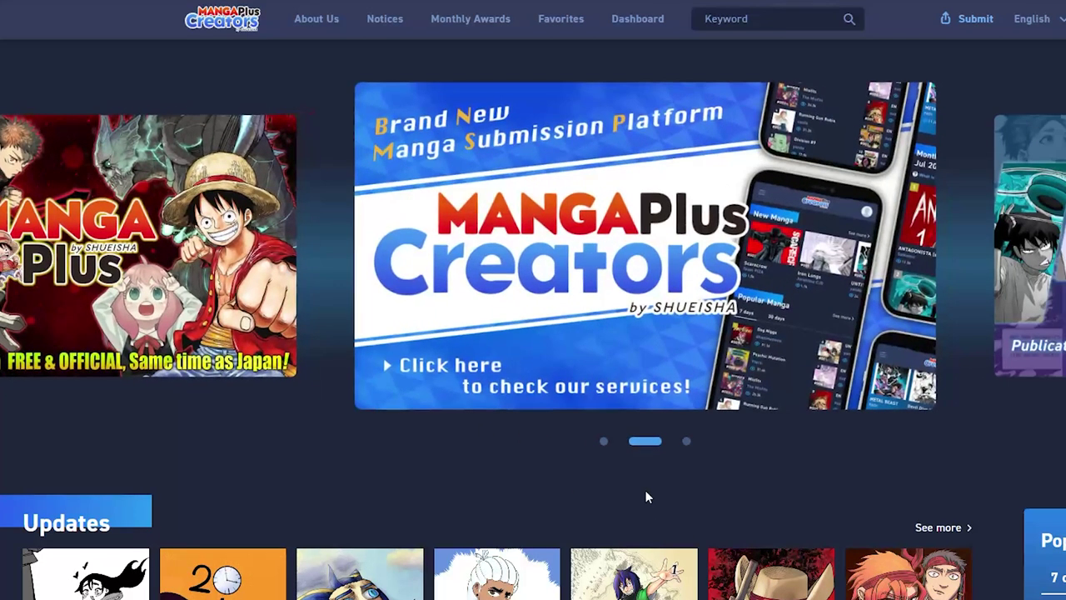
- Cycle the home banner through the MANGA Plus, MANGA Plus Creators and Monthly Awards slides
{"action": "left_click", "coordinate": [604, 442]}
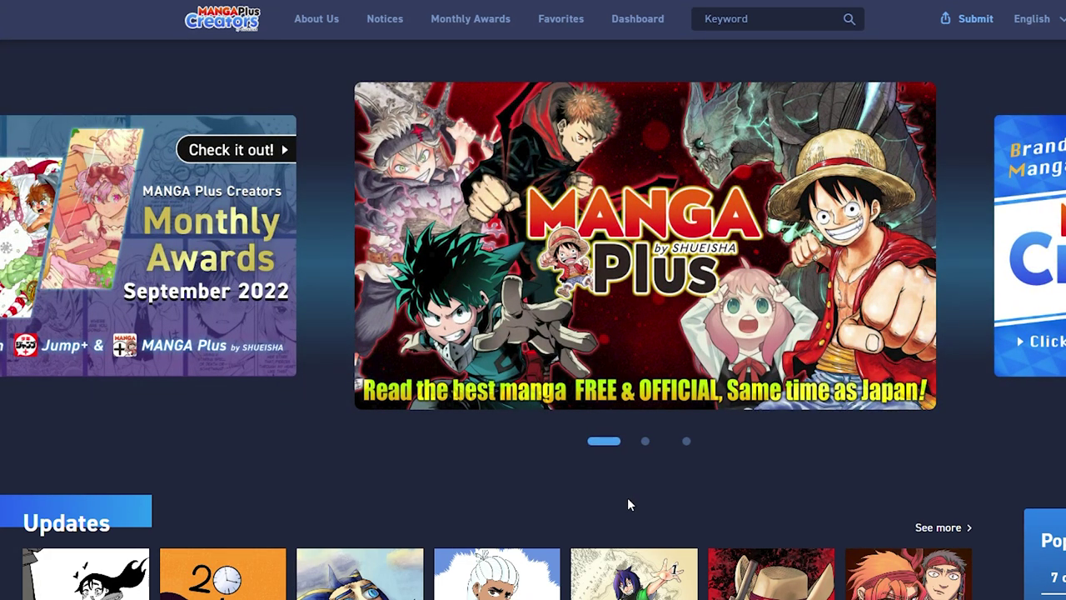
{"action": "left_click", "coordinate": [647, 451]}
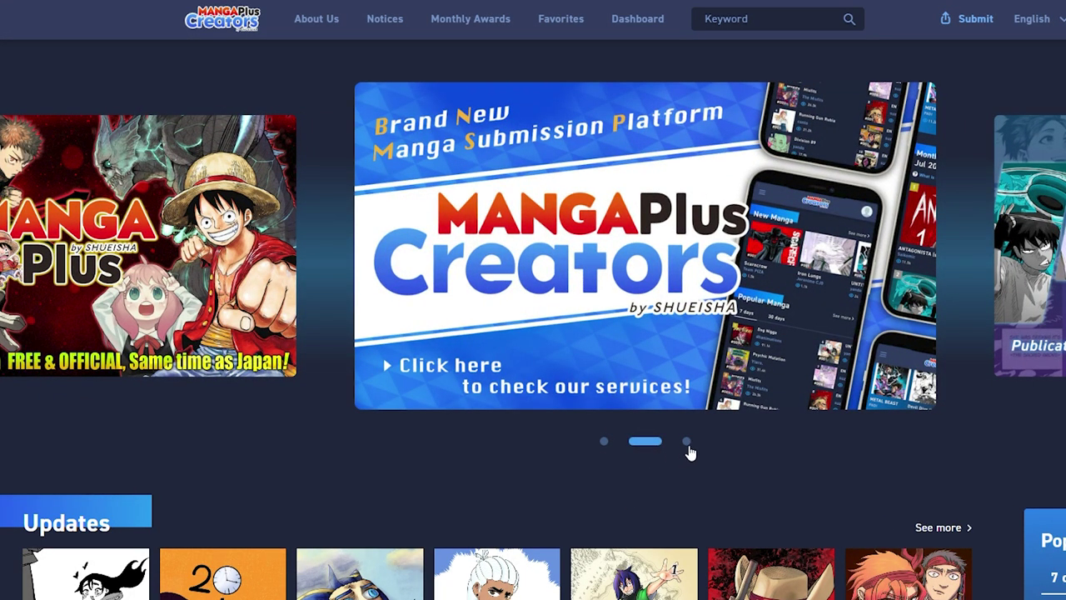
{"action": "left_click", "coordinate": [687, 445]}
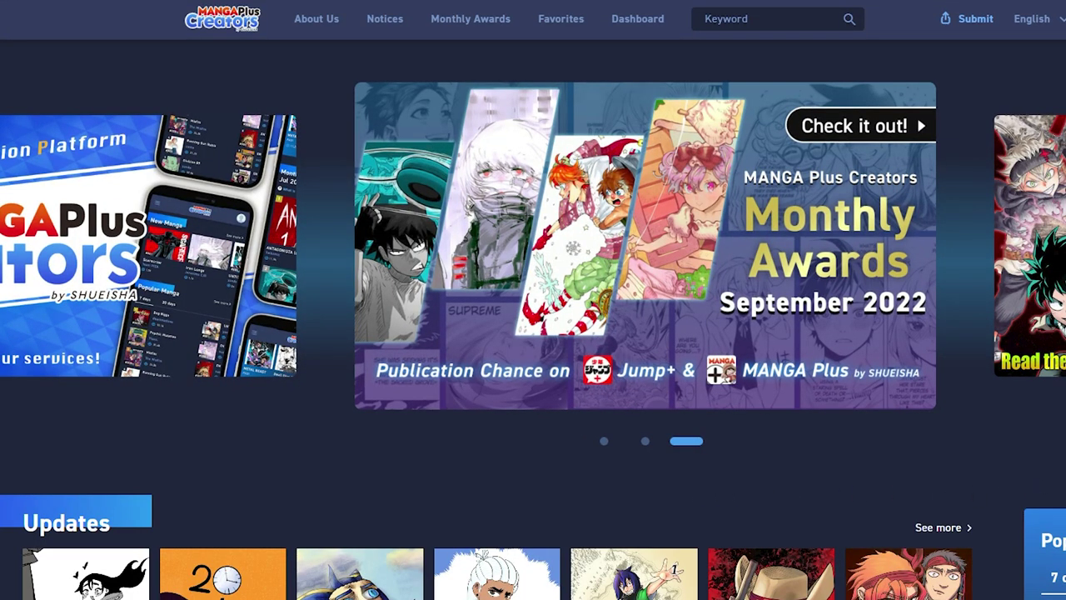
- Scroll down through the Updates, New Manga and Monthly Awards listings
{"action": "scroll", "coordinate": [532, 333], "scroll_direction": "down", "scroll_amount": 3}
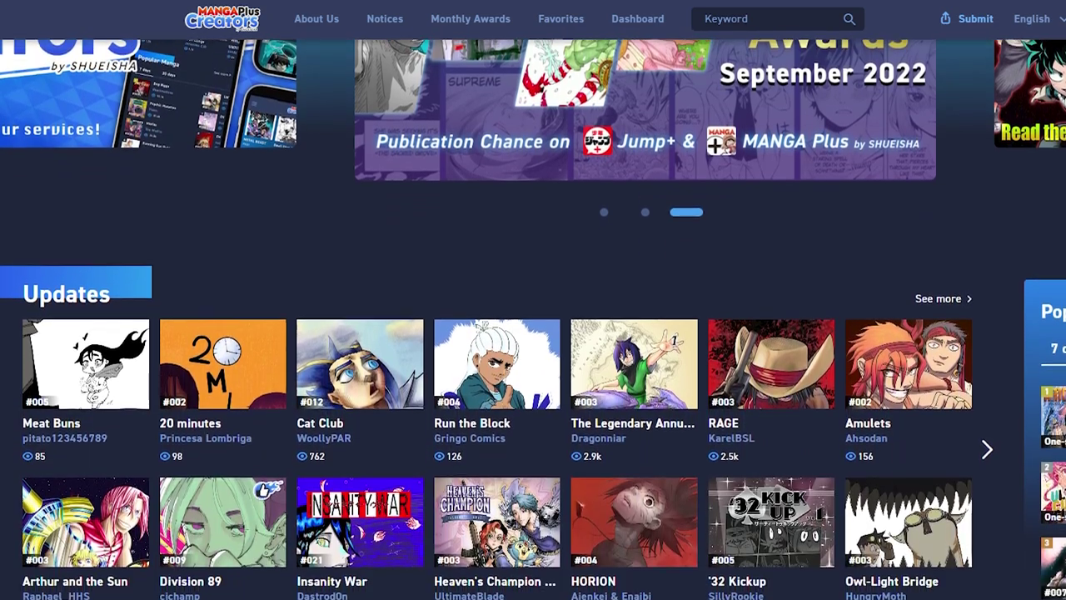
{"action": "scroll", "coordinate": [533, 333], "scroll_direction": "down", "scroll_amount": 2}
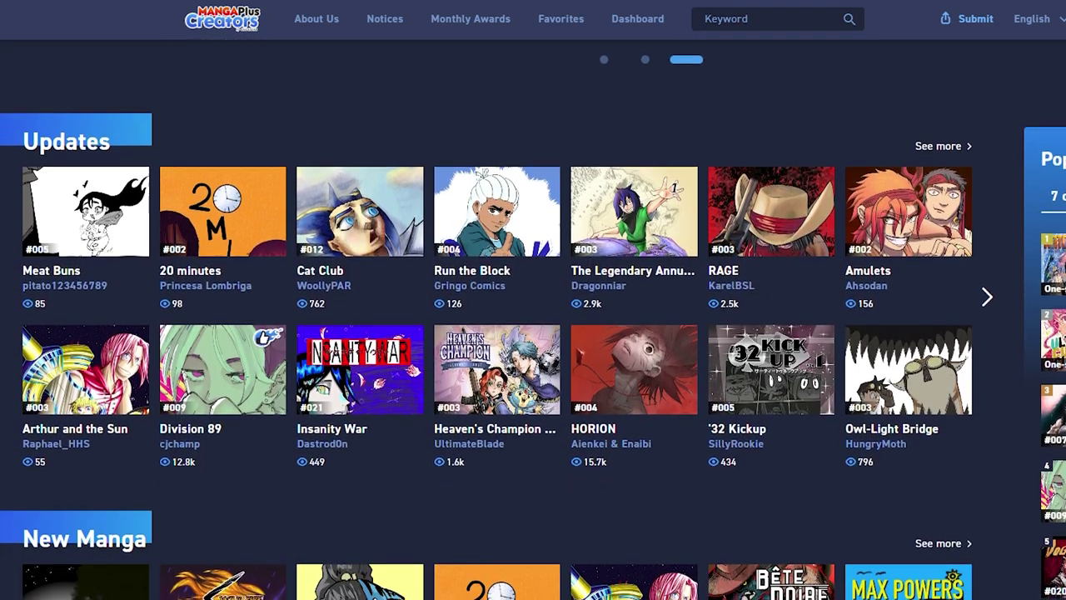
{"action": "scroll", "coordinate": [533, 333], "scroll_direction": "down", "scroll_amount": 4}
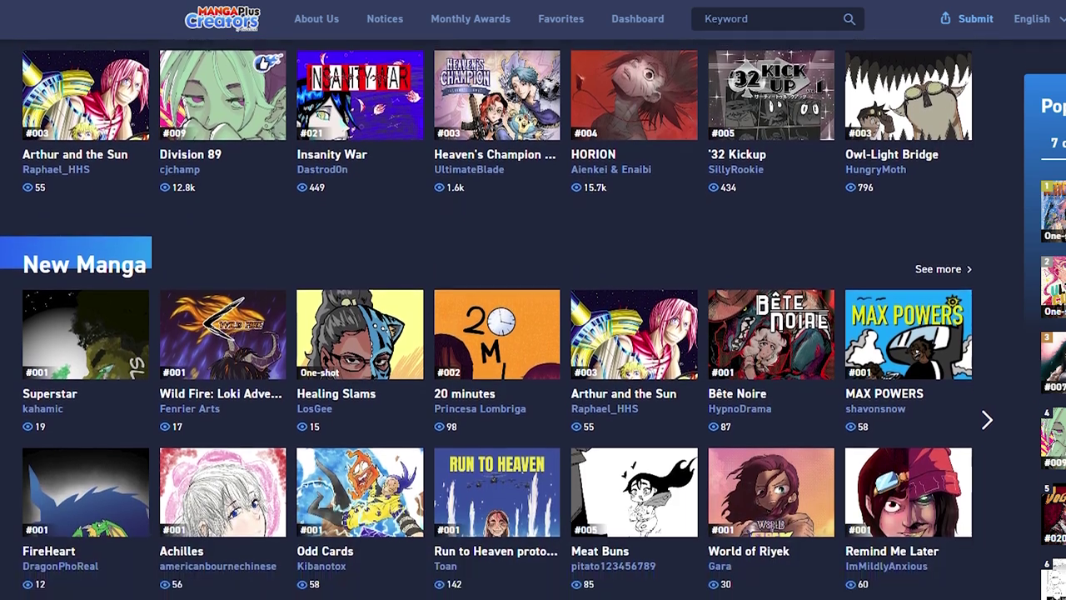
{"action": "scroll", "coordinate": [533, 333], "scroll_direction": "down", "scroll_amount": 3}
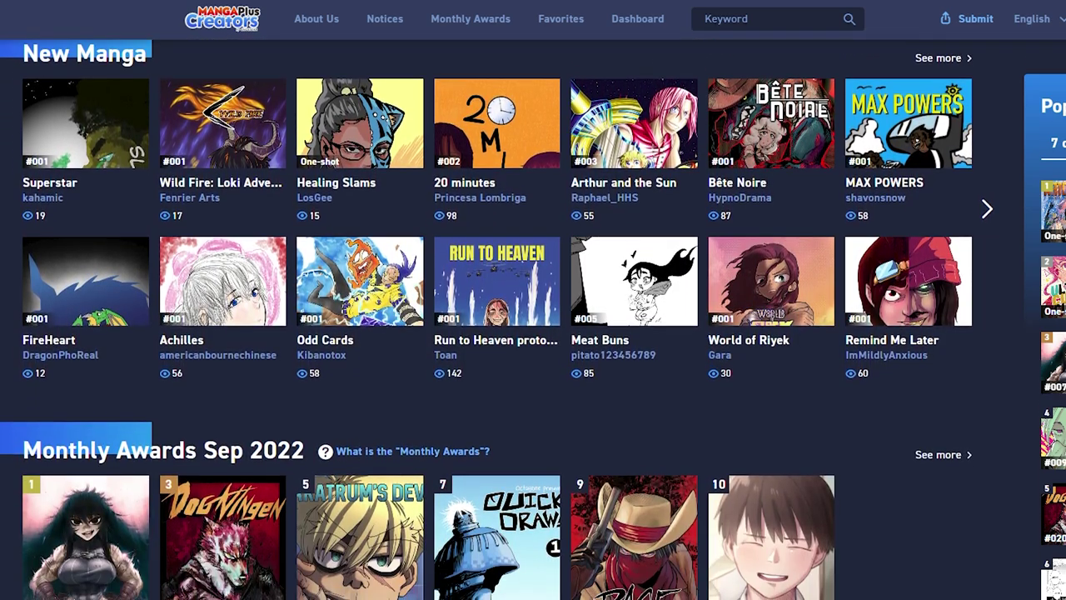
{"action": "scroll", "coordinate": [533, 333], "scroll_direction": "down", "scroll_amount": 4}
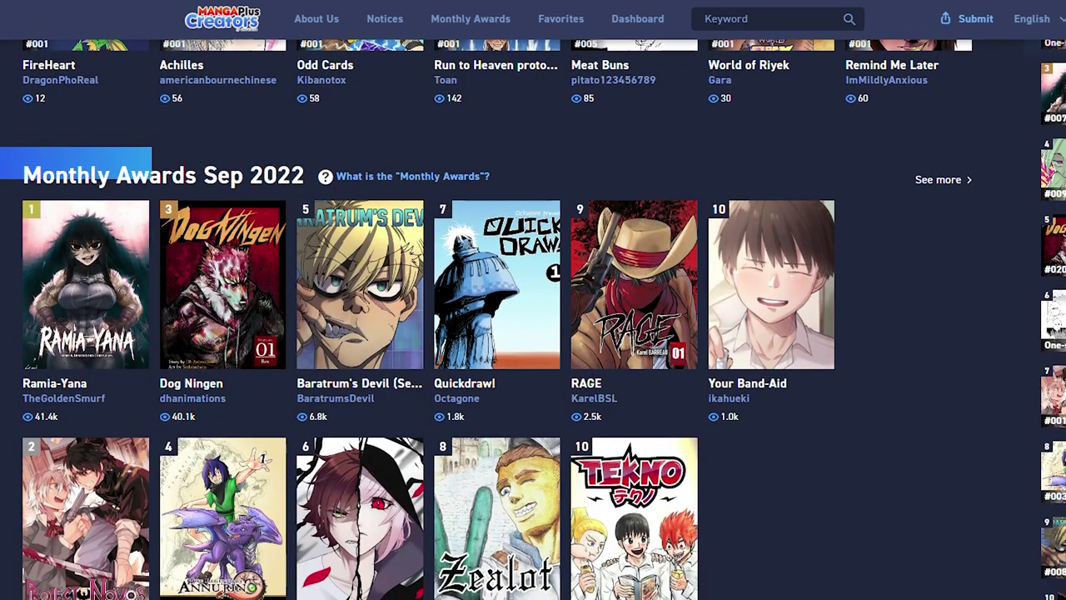
{"action": "scroll", "coordinate": [533, 333], "scroll_direction": "down", "scroll_amount": 2}
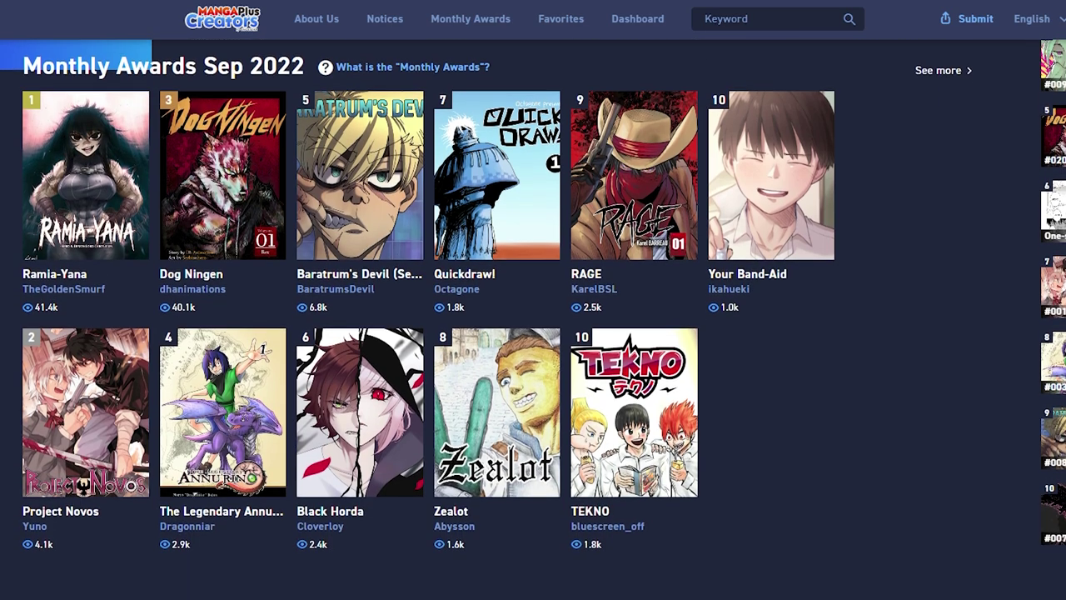
{"action": "scroll", "coordinate": [533, 333], "scroll_direction": "down", "scroll_amount": 3}
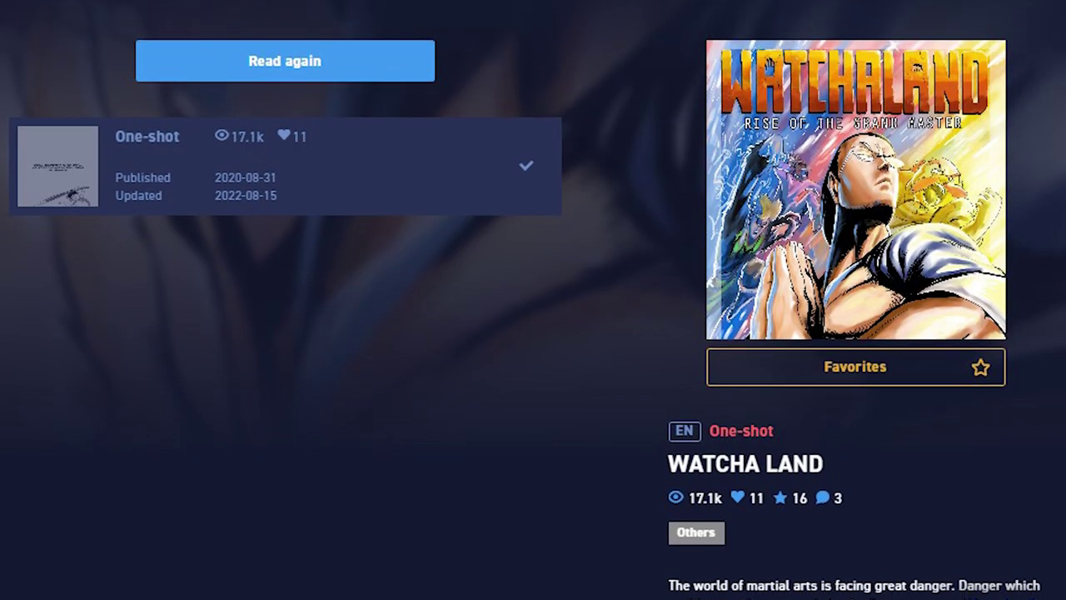
- Scroll through several series pages and the reader before reaching the Submit page
{"action": "scroll", "coordinate": [533, 299], "scroll_direction": "down", "scroll_amount": 3}
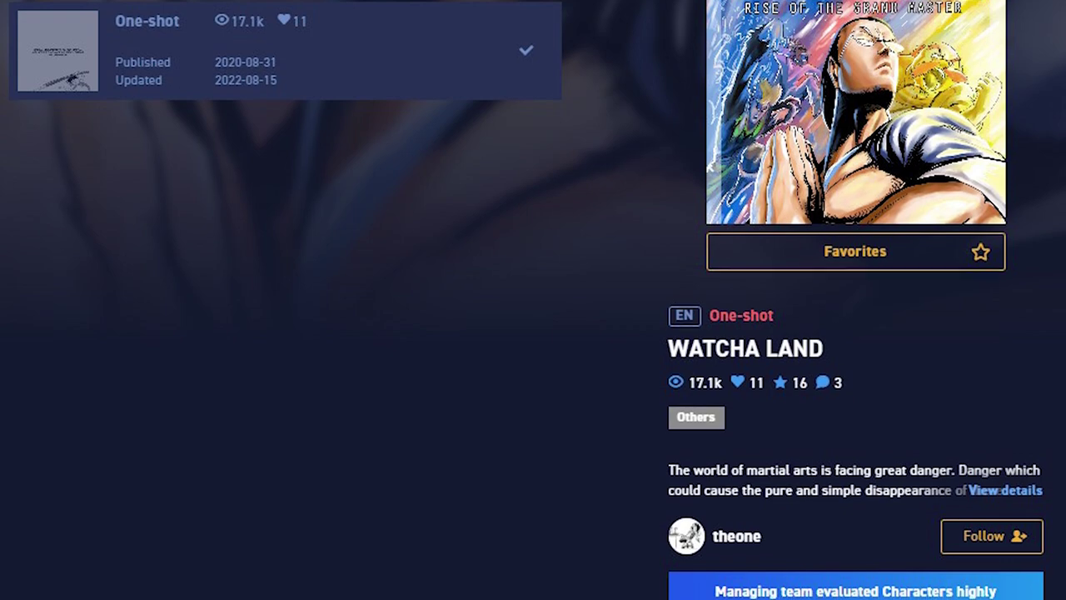
{"action": "scroll", "coordinate": [533, 300], "scroll_direction": "down", "scroll_amount": 1}
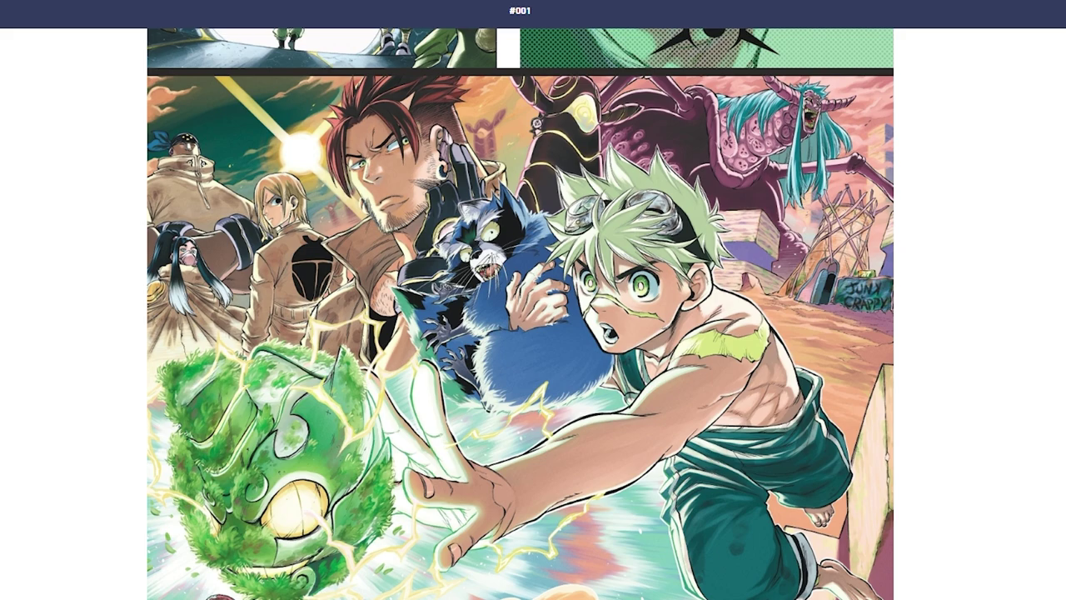
{"action": "scroll", "coordinate": [521, 313], "scroll_direction": "down", "scroll_amount": 5}
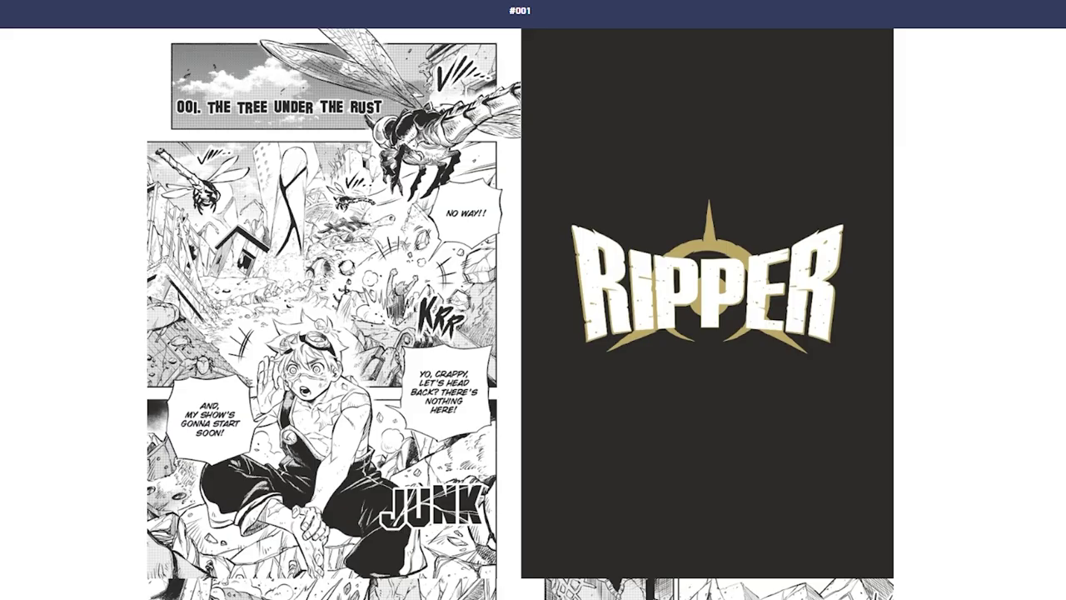
{"action": "scroll", "coordinate": [520, 313], "scroll_direction": "down", "scroll_amount": 5}
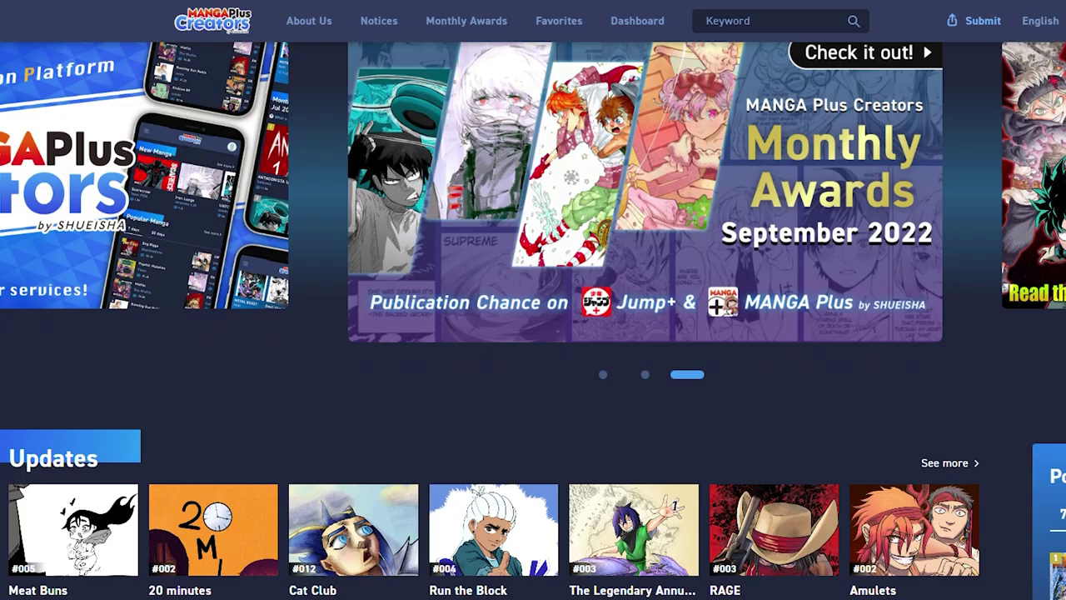
{"action": "scroll", "coordinate": [533, 333], "scroll_direction": "down", "scroll_amount": 5}
{"action": "scroll", "coordinate": [532, 333], "scroll_direction": "down", "scroll_amount": 3}
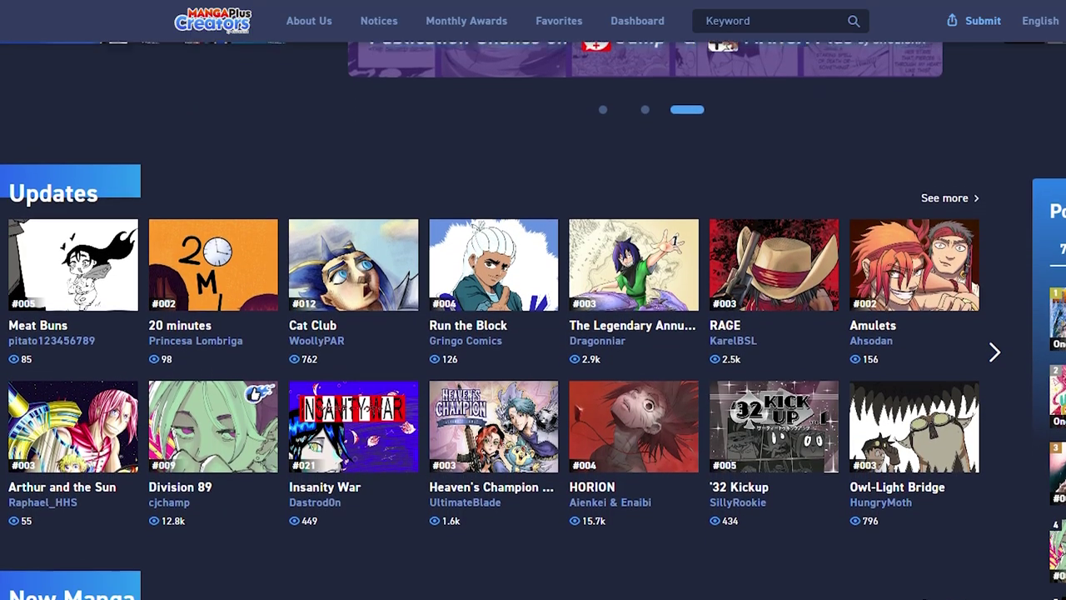
{"action": "scroll", "coordinate": [533, 333], "scroll_direction": "down", "scroll_amount": 4}
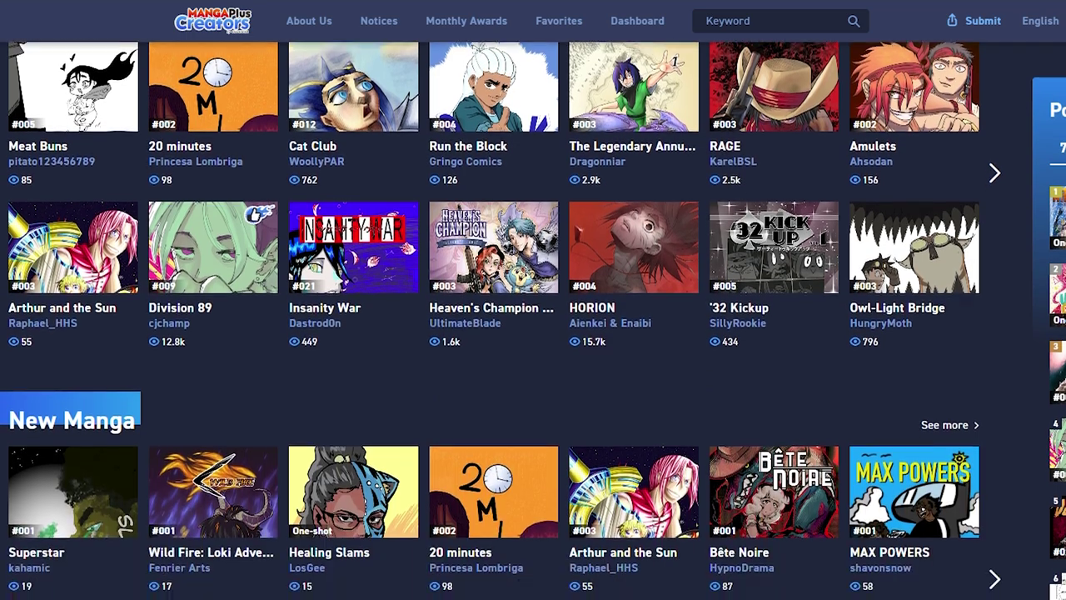
{"action": "scroll", "coordinate": [533, 333], "scroll_direction": "down", "scroll_amount": 3}
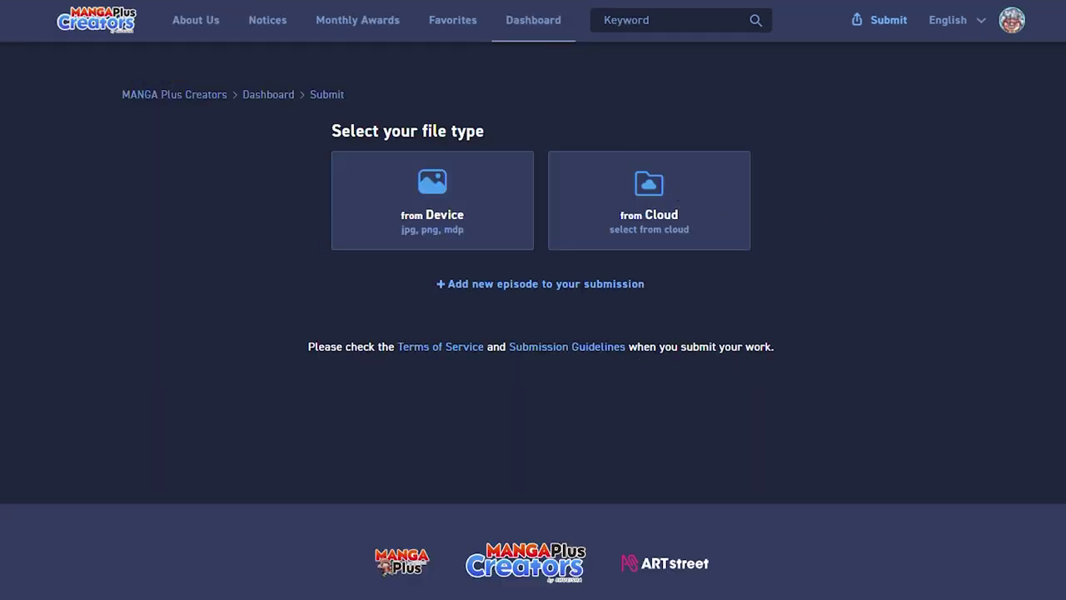
- Upload the four pages from the device, set Page Direction to horizontal, and save
{"action": "left_click", "coordinate": [450, 219]}
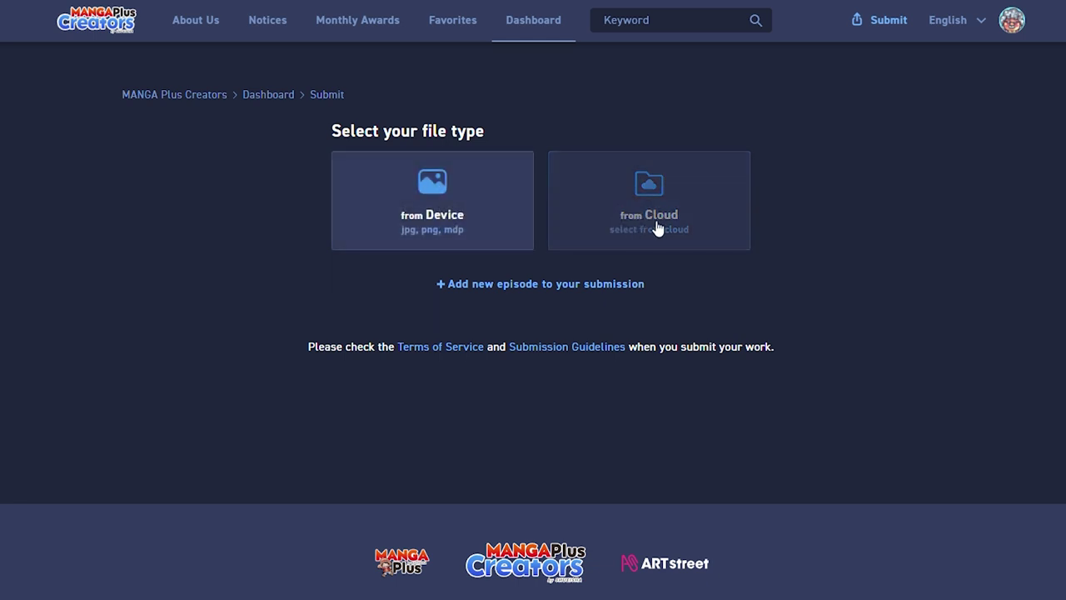
{"action": "left_click", "coordinate": [437, 223]}
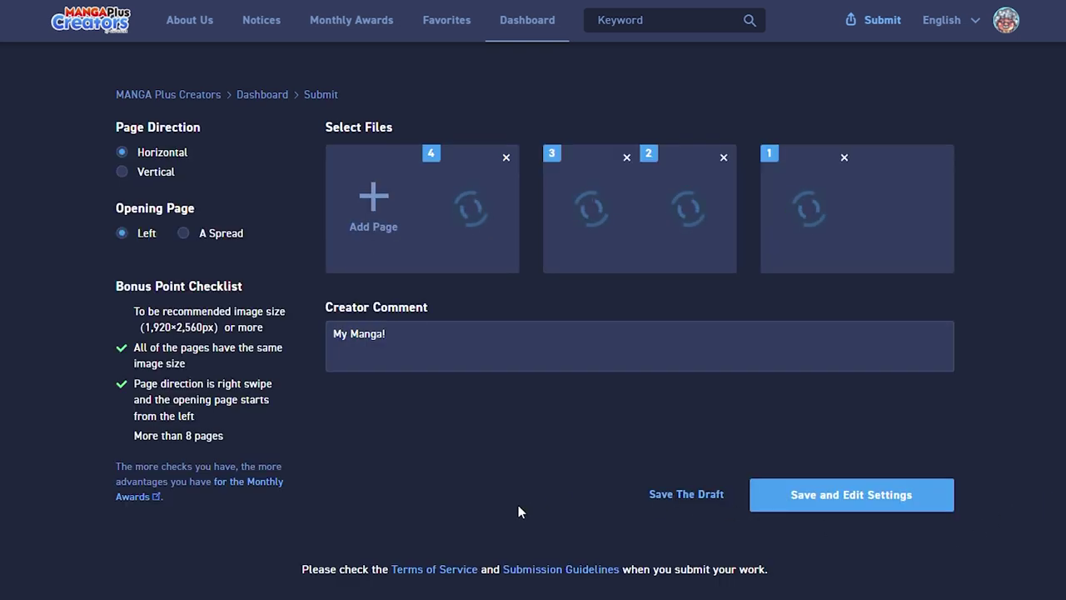
{"action": "left_click", "coordinate": [162, 173]}
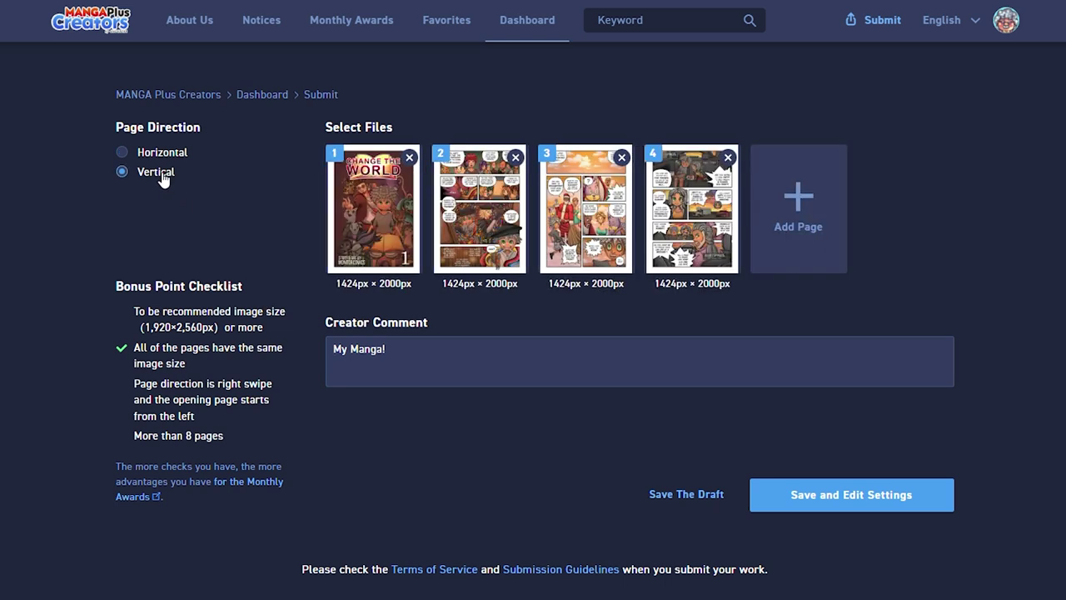
{"action": "left_click", "coordinate": [171, 154]}
{"action": "left_click", "coordinate": [844, 500]}
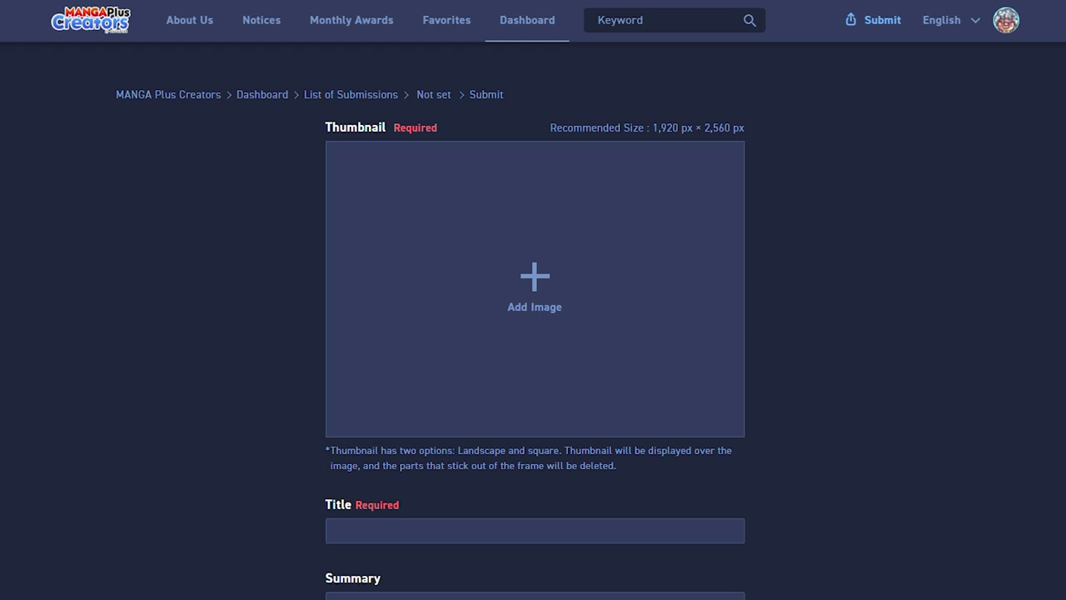
- Review the Genre 1 options without choosing one, and keep the Language set to EN
{"action": "scroll", "coordinate": [535, 333], "scroll_direction": "down", "scroll_amount": 5}
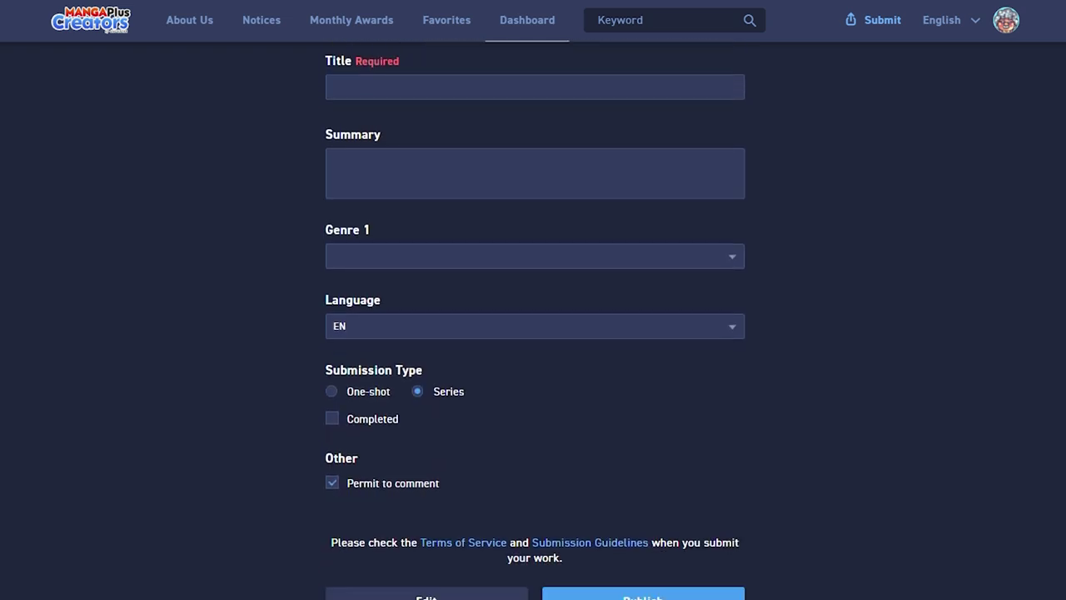
{"action": "scroll", "coordinate": [535, 333], "scroll_direction": "down", "scroll_amount": 1}
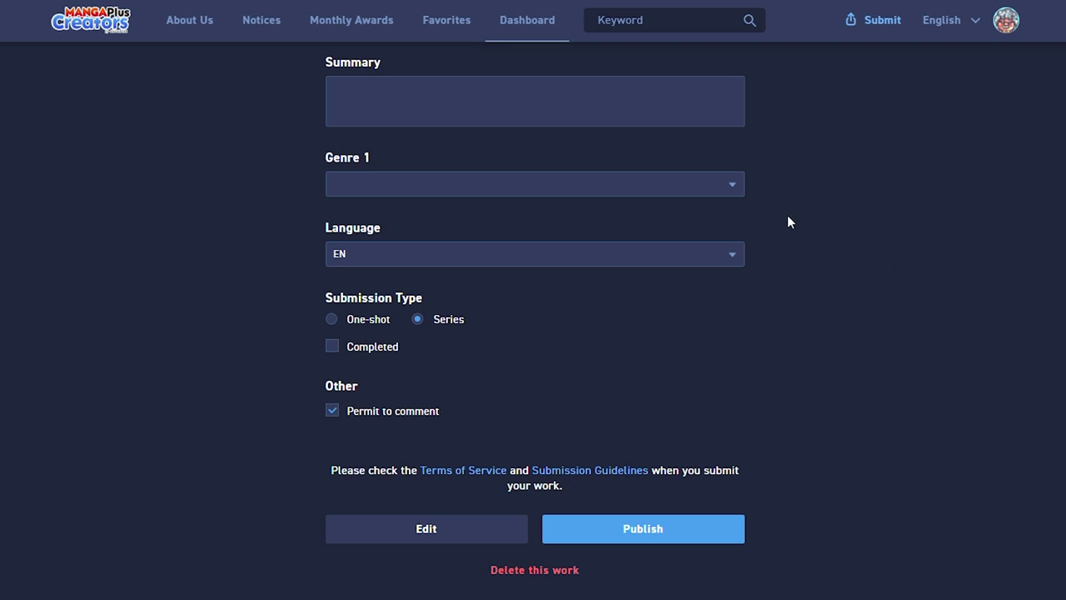
{"action": "left_click", "coordinate": [731, 195]}
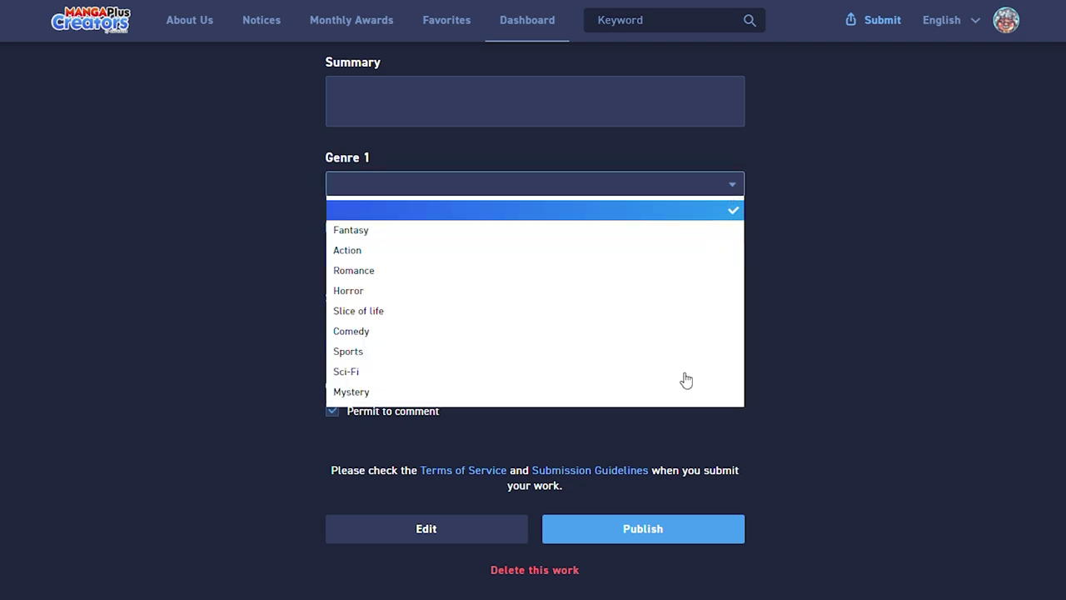
{"action": "left_click", "coordinate": [796, 409]}
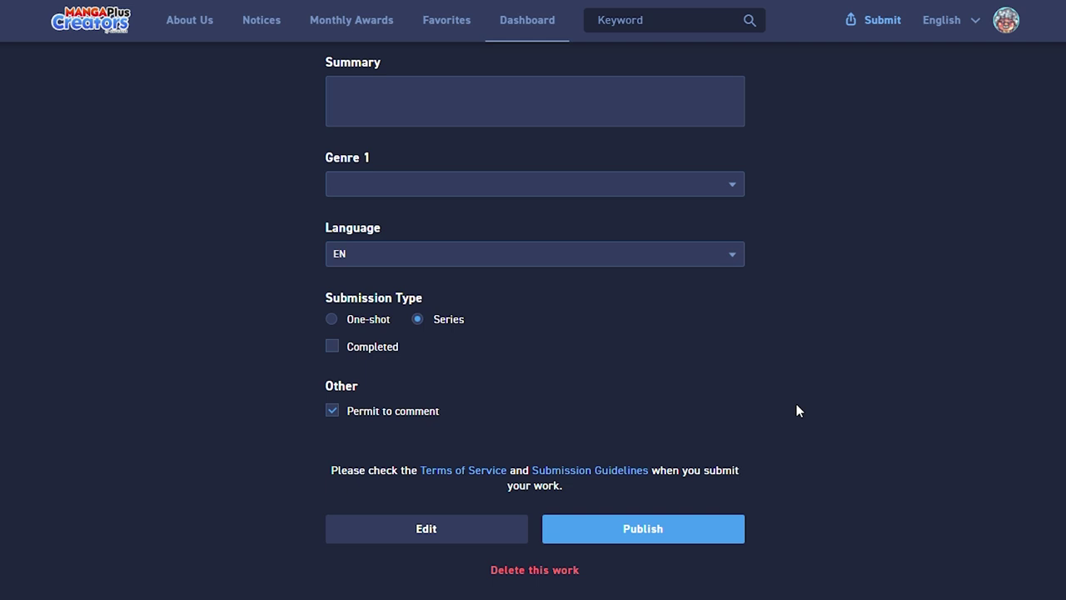
{"action": "left_click", "coordinate": [732, 256]}
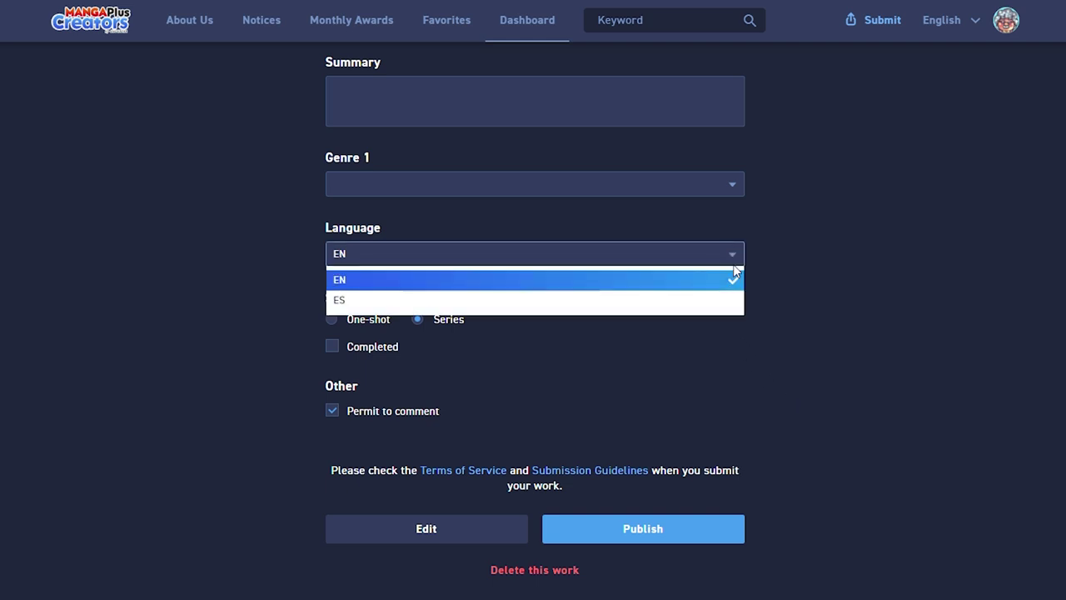
{"action": "left_click", "coordinate": [853, 463]}
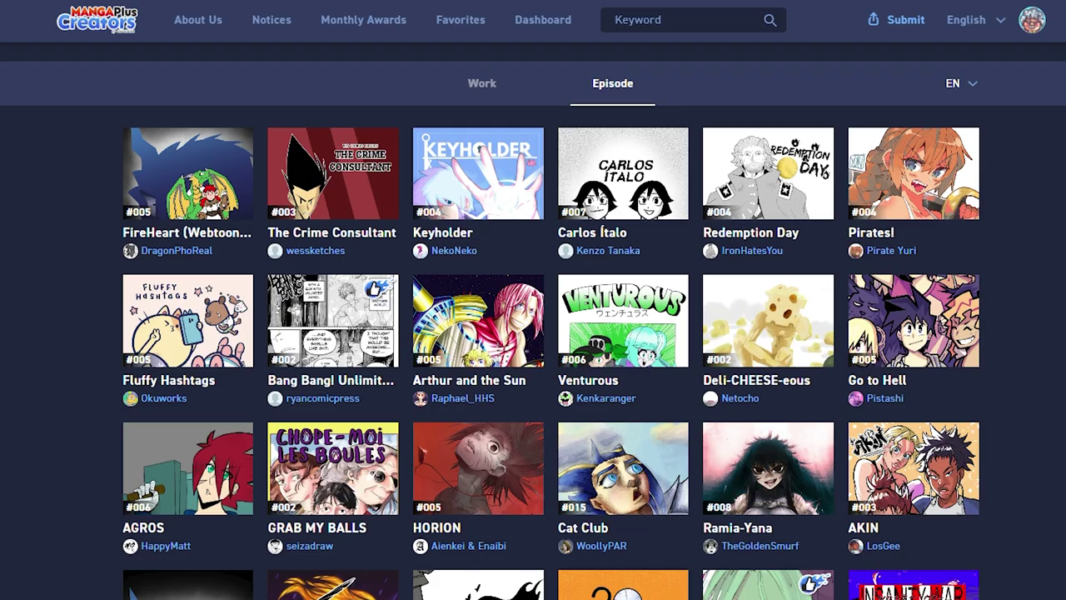
- Scroll a work's Episode grid, then the Monthly Awards page down to Prize and Schedule
{"action": "scroll", "coordinate": [533, 333], "scroll_direction": "down", "scroll_amount": 5}
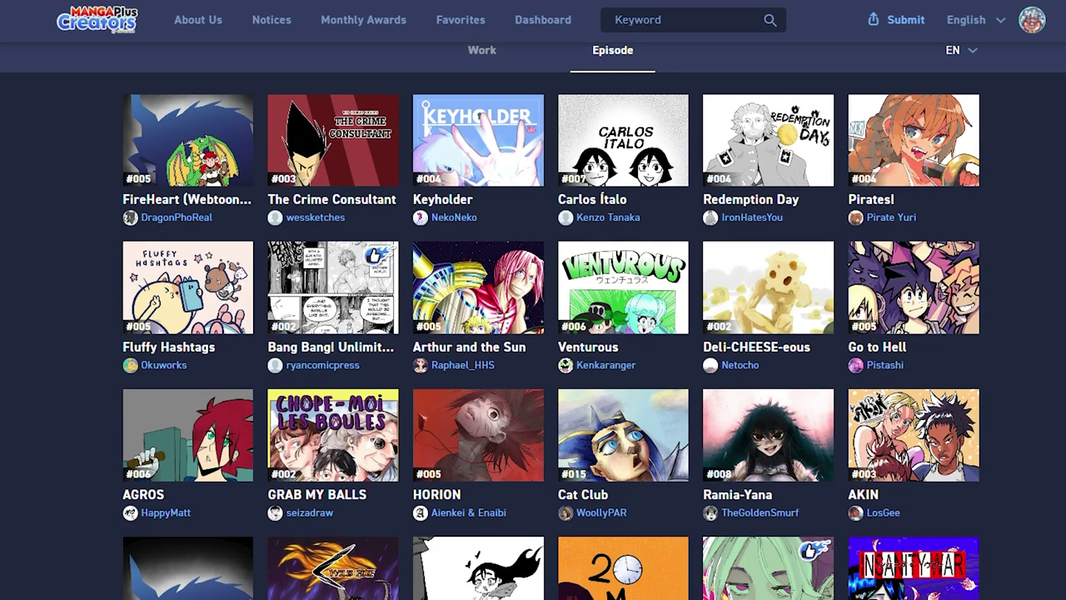
{"action": "scroll", "coordinate": [533, 333], "scroll_direction": "down", "scroll_amount": 5}
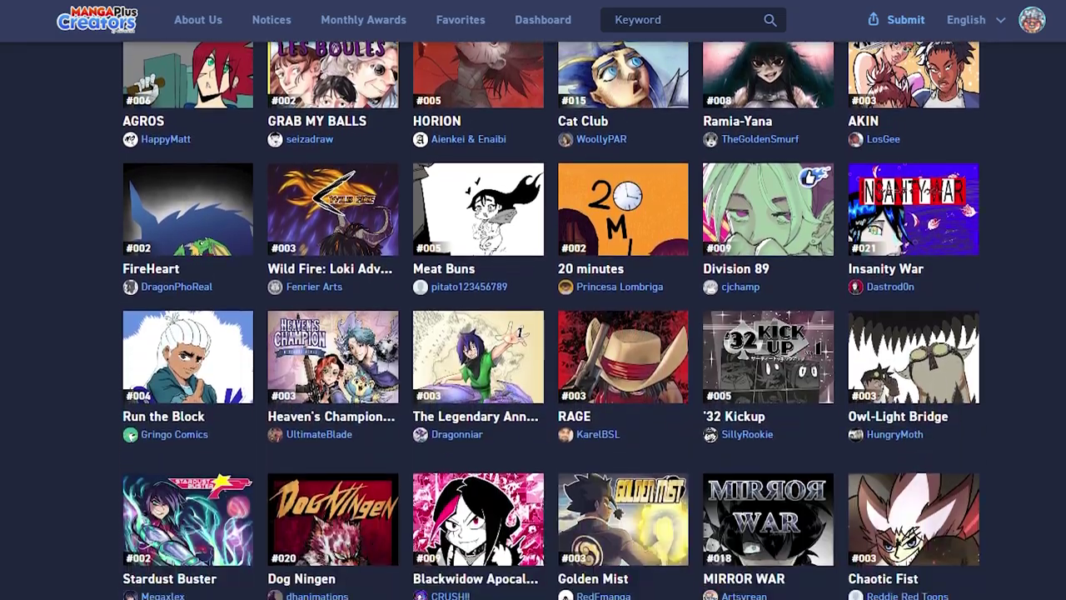
{"action": "scroll", "coordinate": [533, 333], "scroll_direction": "down", "scroll_amount": 4}
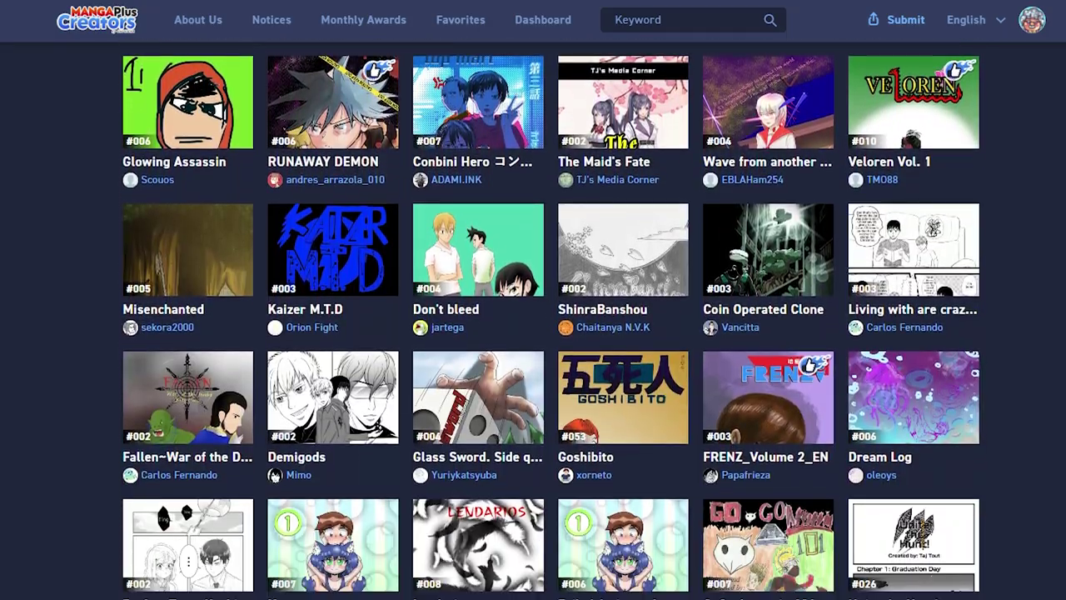
{"action": "scroll", "coordinate": [552, 320], "scroll_direction": "down", "scroll_amount": 6}
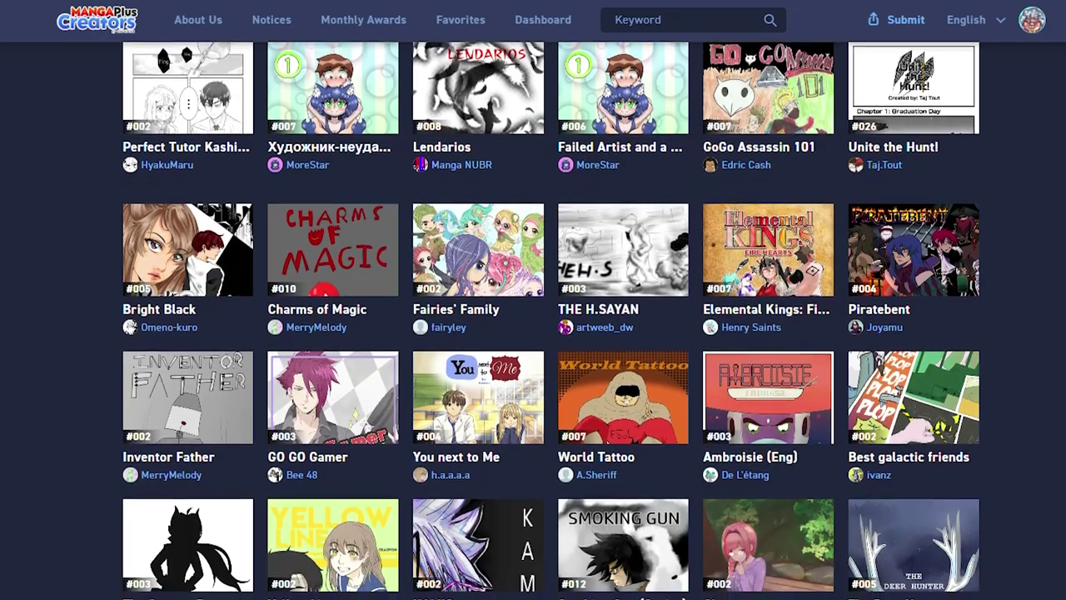
{"action": "scroll", "coordinate": [551, 320], "scroll_direction": "down", "scroll_amount": 6}
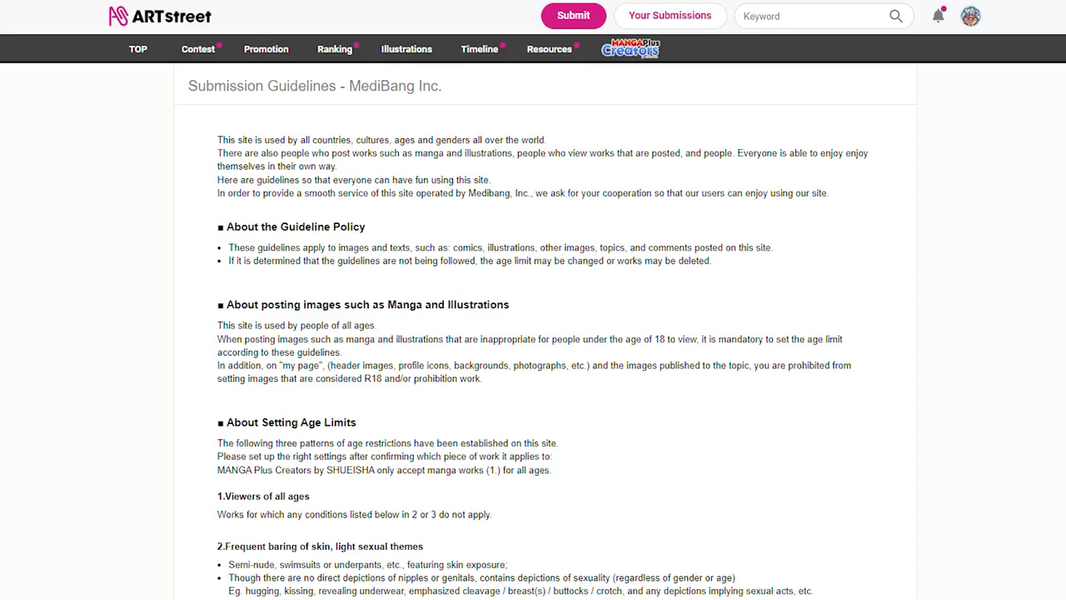
- Scroll through the ARTstreet Submission Guidelines sections on posting images and age limits
{"action": "scroll", "coordinate": [545, 333], "scroll_direction": "down", "scroll_amount": 3}
{"action": "scroll", "coordinate": [546, 333], "scroll_direction": "down", "scroll_amount": 3}
{"action": "scroll", "coordinate": [545, 333], "scroll_direction": "down", "scroll_amount": 3}
{"action": "scroll", "coordinate": [546, 333], "scroll_direction": "down", "scroll_amount": 3}
{"action": "scroll", "coordinate": [545, 333], "scroll_direction": "down", "scroll_amount": 2}
{"action": "scroll", "coordinate": [546, 333], "scroll_direction": "down", "scroll_amount": 3}
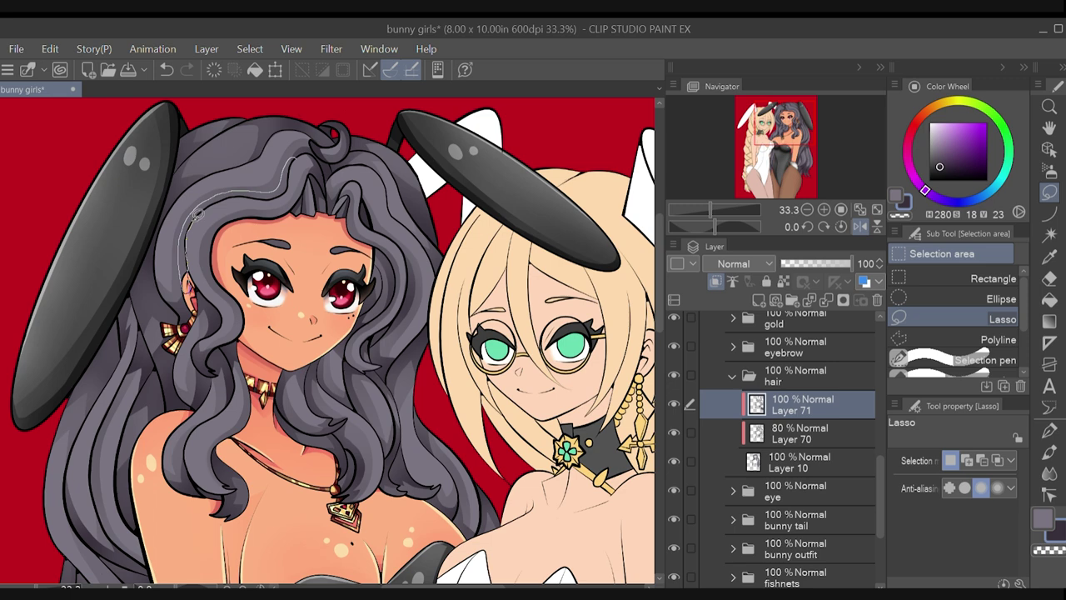
- Lasso a selection along the dark-haired girl's hair, then switch to the airbrush with P
{"action": "mouse_move", "coordinate": [200, 213]}
{"action": "left_mouse_down"}
{"action": "mouse_move", "coordinate": [218, 200]}
{"action": "mouse_move", "coordinate": [267, 200]}
{"action": "mouse_move", "coordinate": [291, 165]}
{"action": "left_mouse_up"}
{"action": "key", "text": "p"}
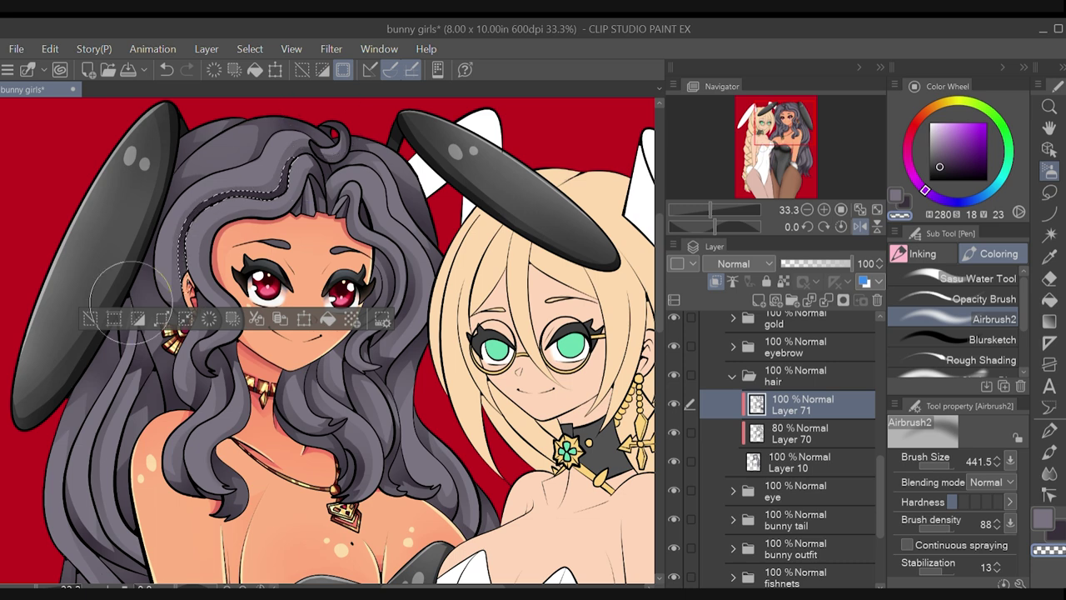
- Clear the hair selection with Ctrl+D and switch back to the Lasso selection tool
{"action": "key", "text": "ctrl+d"}
{"action": "left_click", "coordinate": [1049, 190]}
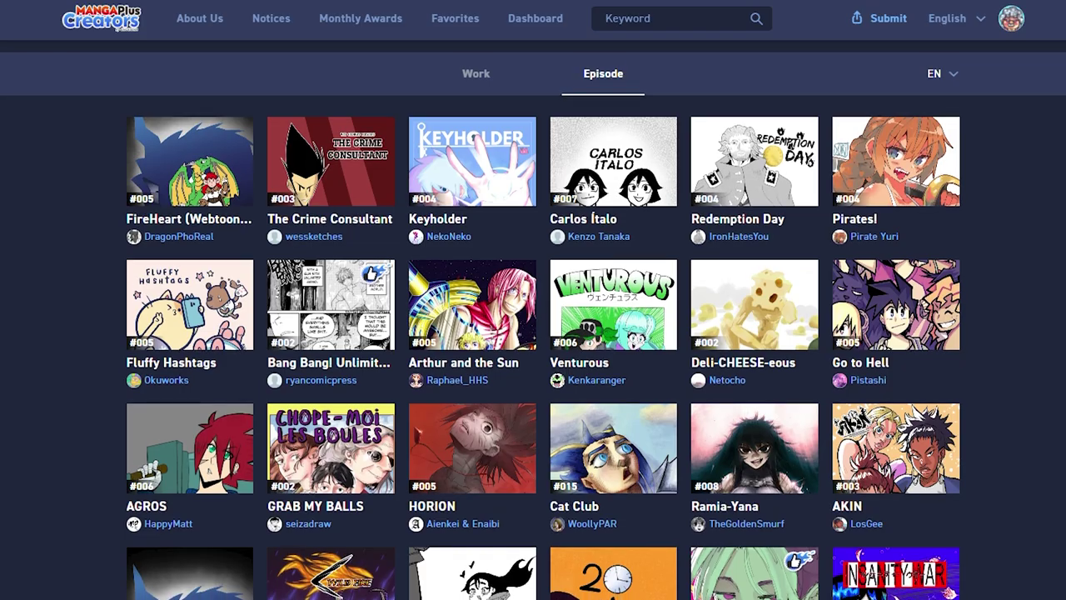
- Scroll down the Episode grid of works such as FireHeart, Keyholder and Cat Club
{"action": "scroll", "coordinate": [533, 325], "scroll_direction": "down", "scroll_amount": 3}
{"action": "scroll", "coordinate": [533, 325], "scroll_direction": "down", "scroll_amount": 5}
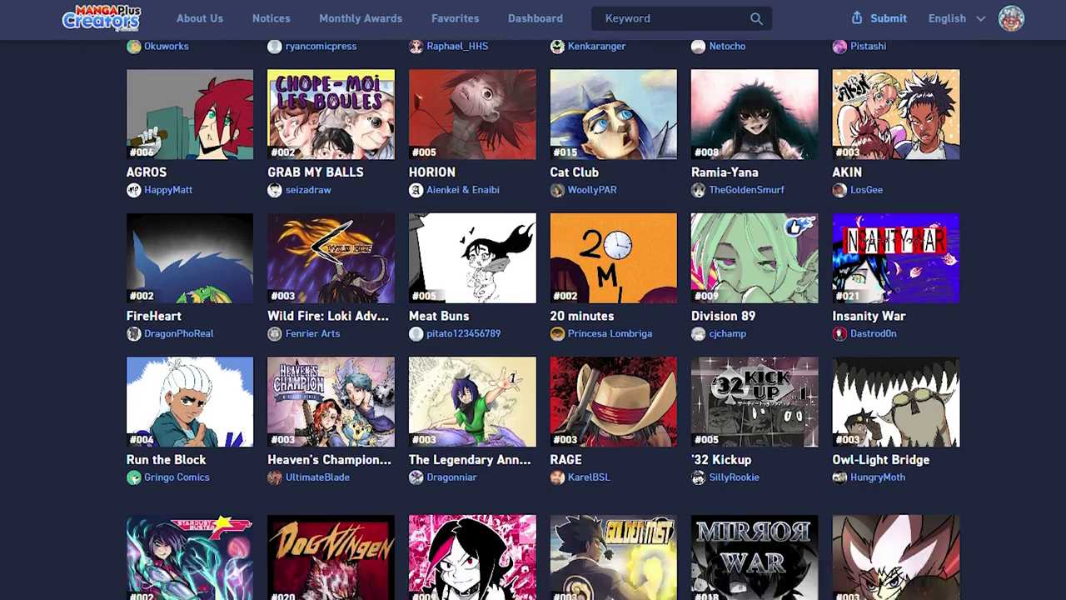
{"action": "scroll", "coordinate": [533, 324], "scroll_direction": "down", "scroll_amount": 4}
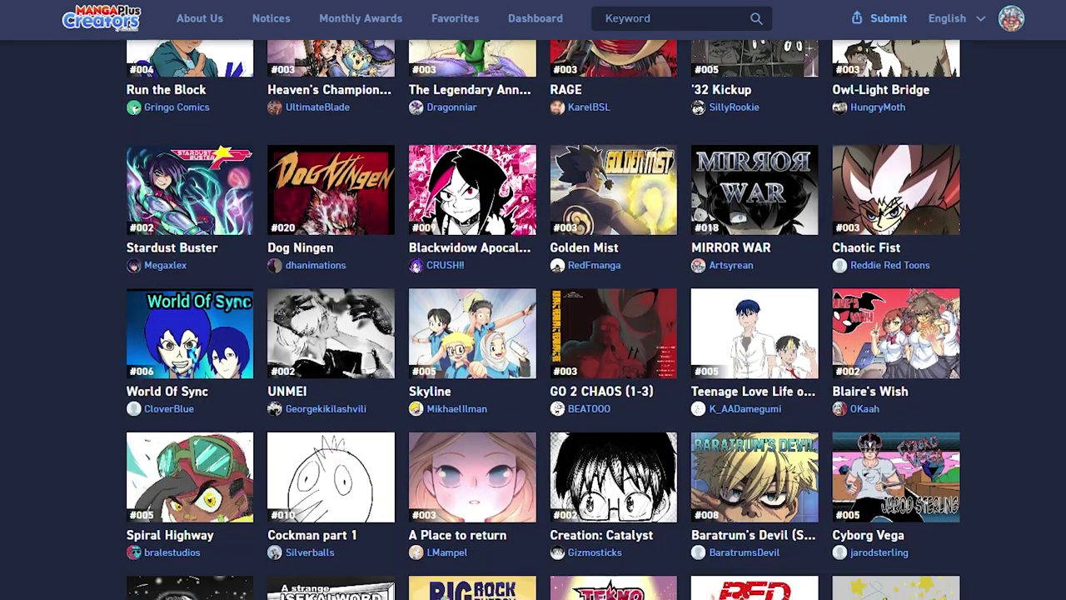
{"action": "scroll", "coordinate": [533, 325], "scroll_direction": "down", "scroll_amount": 5}
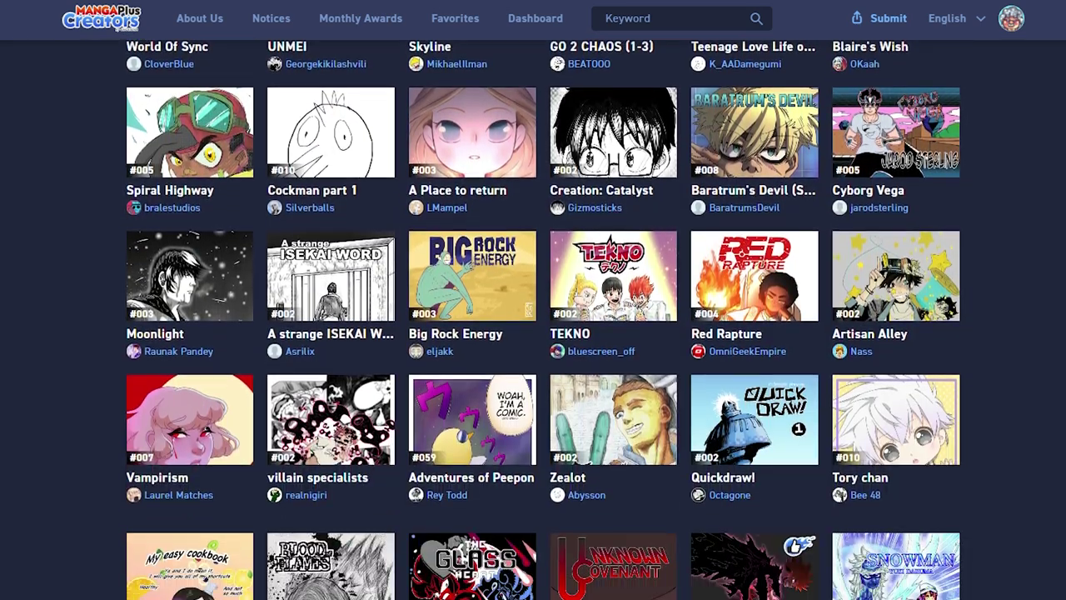
{"action": "scroll", "coordinate": [533, 325], "scroll_direction": "down", "scroll_amount": 4}
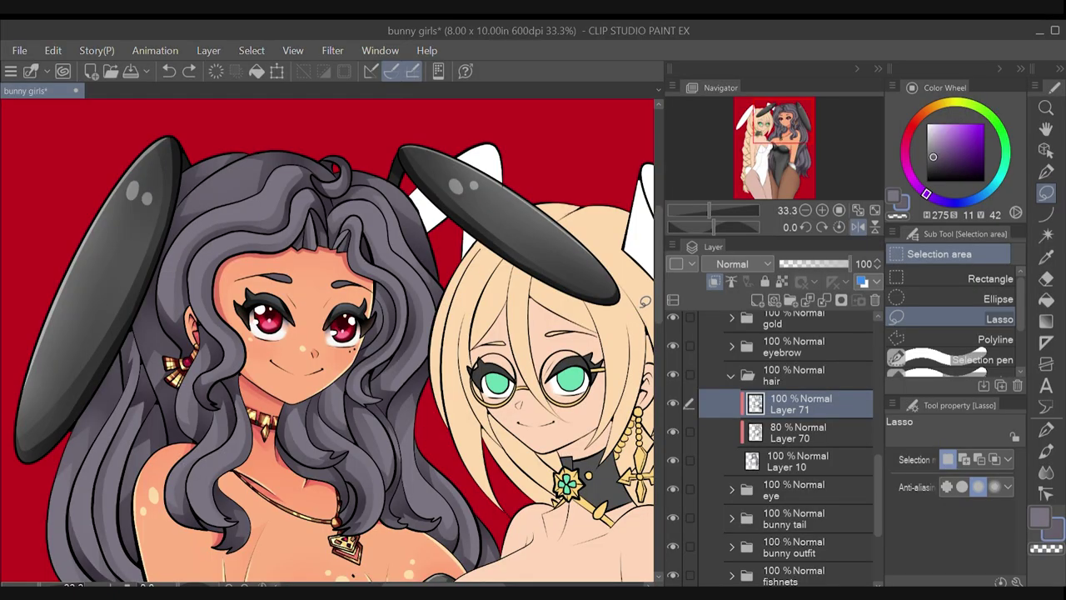
{"action": "key", "text": "h"}
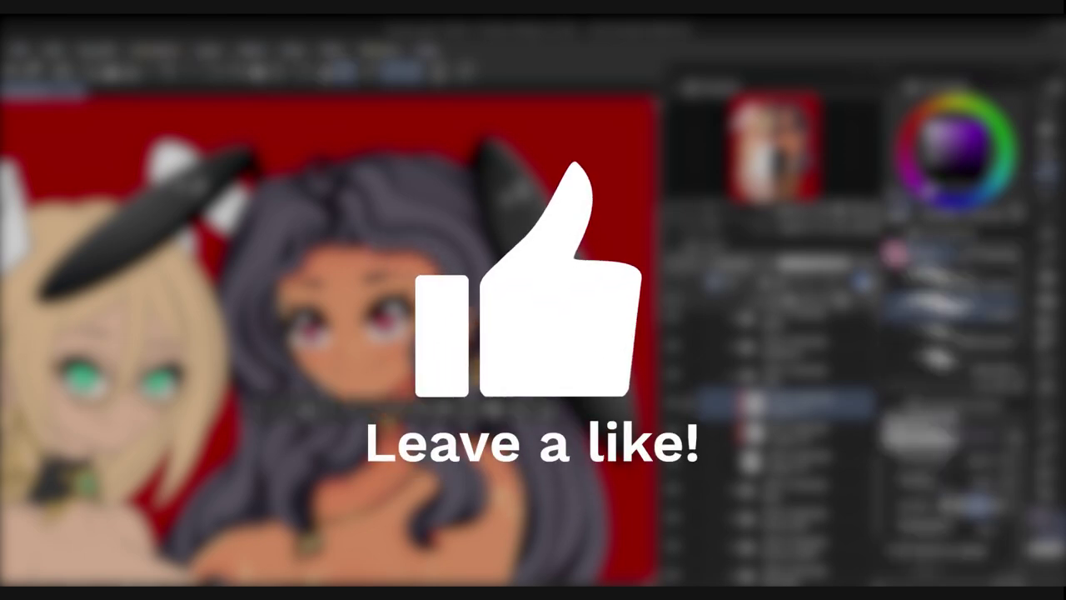
{"action": "key", "text": "m"}
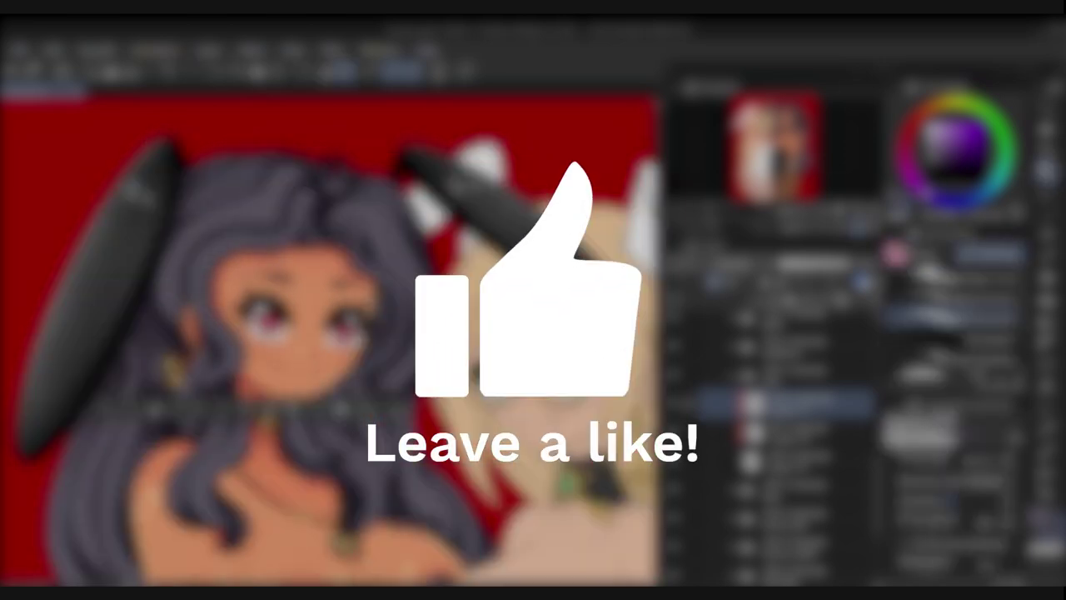